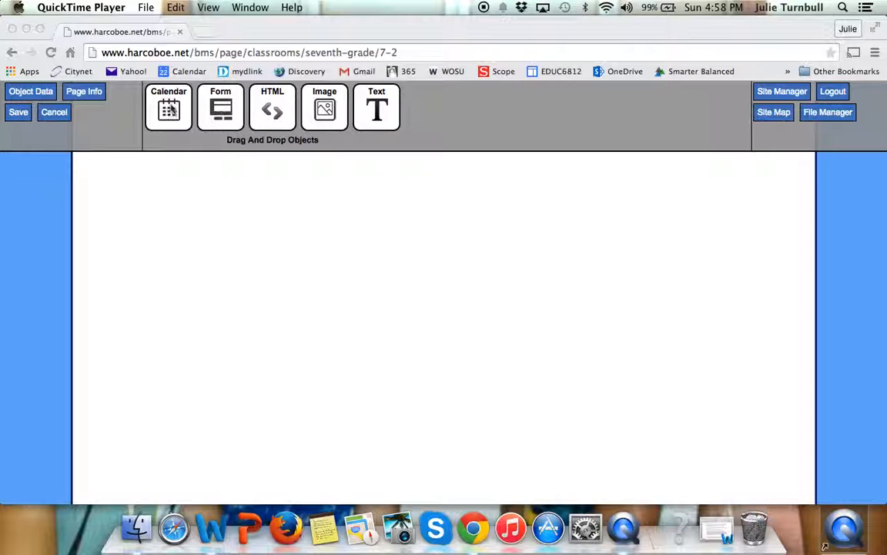
Step: Add a calendar object to the blank page and move it slightly left toward the middle of the page
{"action": "left_click", "coordinate": [169, 106]}
{"action": "left_click_drag", "start_coordinate": [169, 106], "coordinate": [290, 314]}
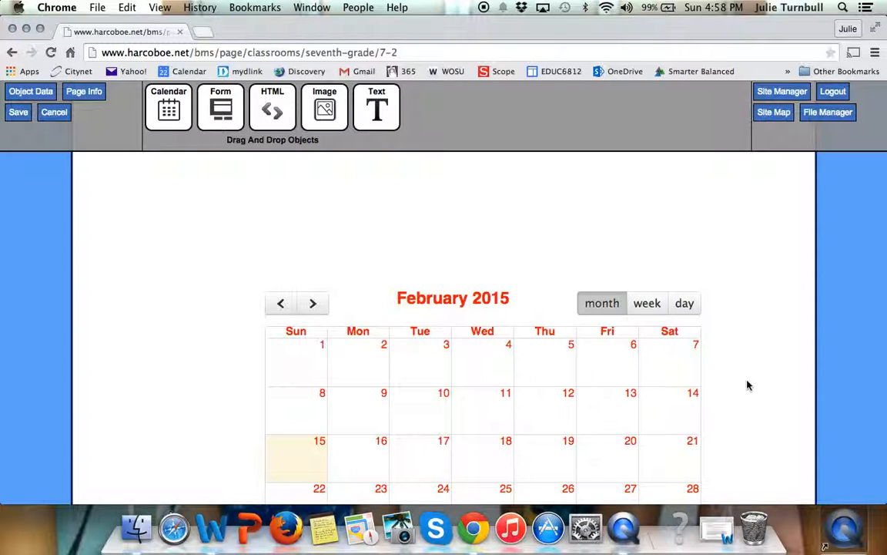
{"action": "scroll", "coordinate": [747, 386], "scroll_direction": "down", "scroll_amount": 2}
{"action": "scroll", "coordinate": [747, 386], "scroll_direction": "down", "scroll_amount": 2}
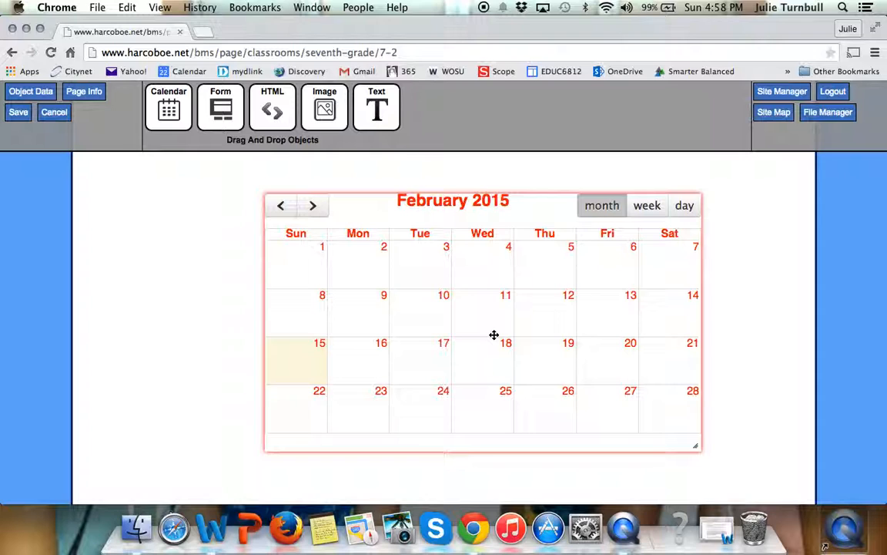
{"action": "left_click_drag", "start_coordinate": [533, 319], "coordinate": [491, 318]}
Step: Try enlarging the calendar to the page's right edge, and shrink it back to its compact size
{"action": "left_click_drag", "start_coordinate": [655, 443], "coordinate": [801, 532]}
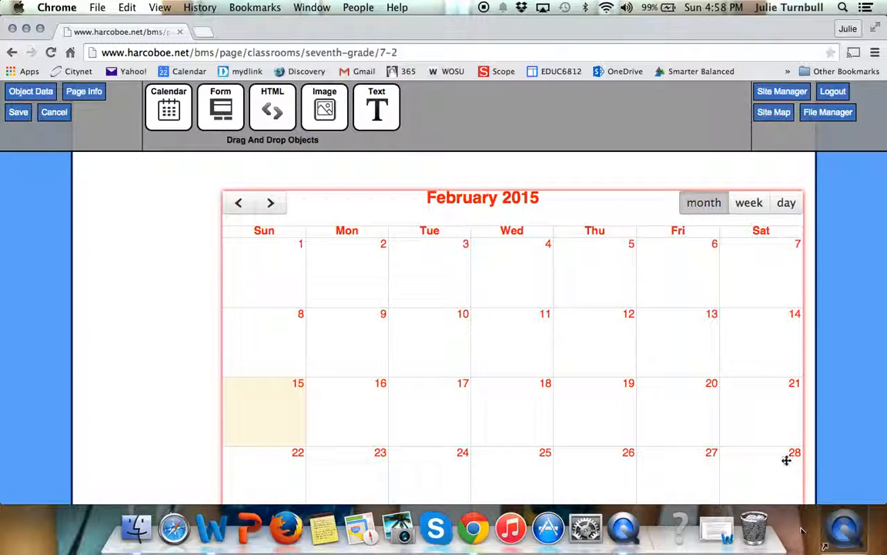
{"action": "scroll", "coordinate": [786, 463], "scroll_direction": "down", "scroll_amount": 3}
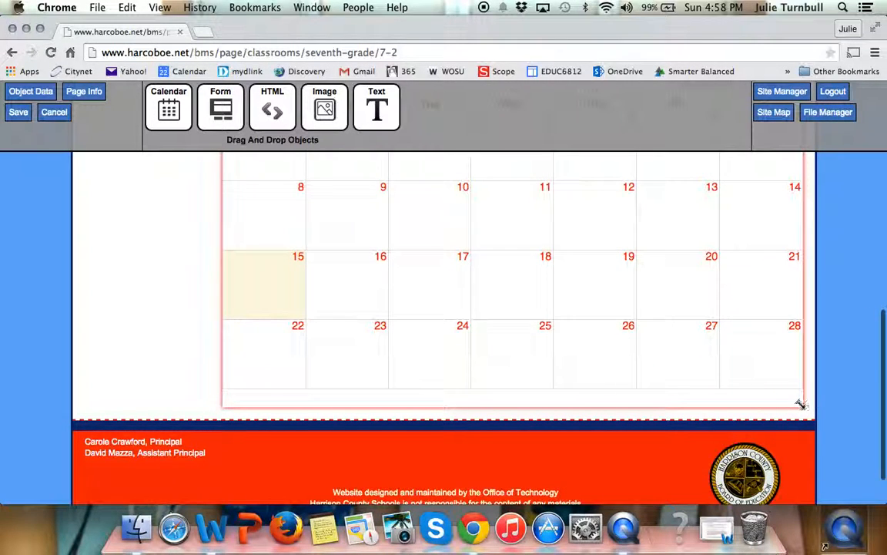
{"action": "left_click_drag", "start_coordinate": [798, 401], "coordinate": [643, 304]}
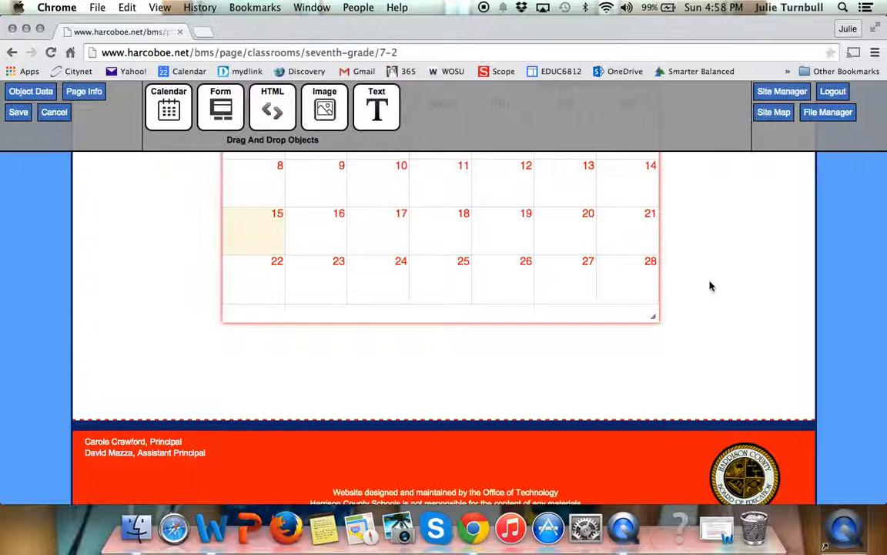
{"action": "scroll", "coordinate": [711, 285], "scroll_direction": "up", "scroll_amount": 5}
{"action": "scroll", "coordinate": [711, 286], "scroll_direction": "down", "scroll_amount": 2}
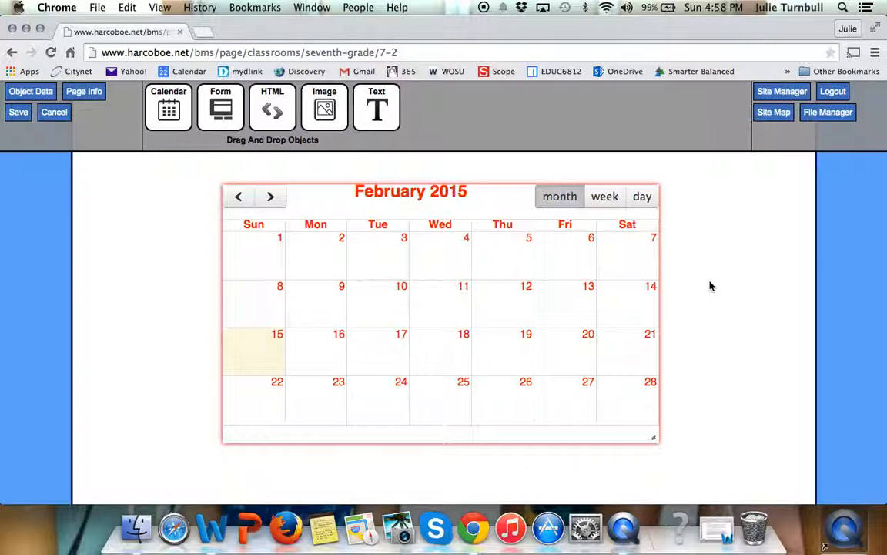
Step: Open the calendar for modification and start a new event on February 16 titled "Homework"
{"action": "right_click", "coordinate": [446, 268]}
{"action": "left_click", "coordinate": [455, 275]}
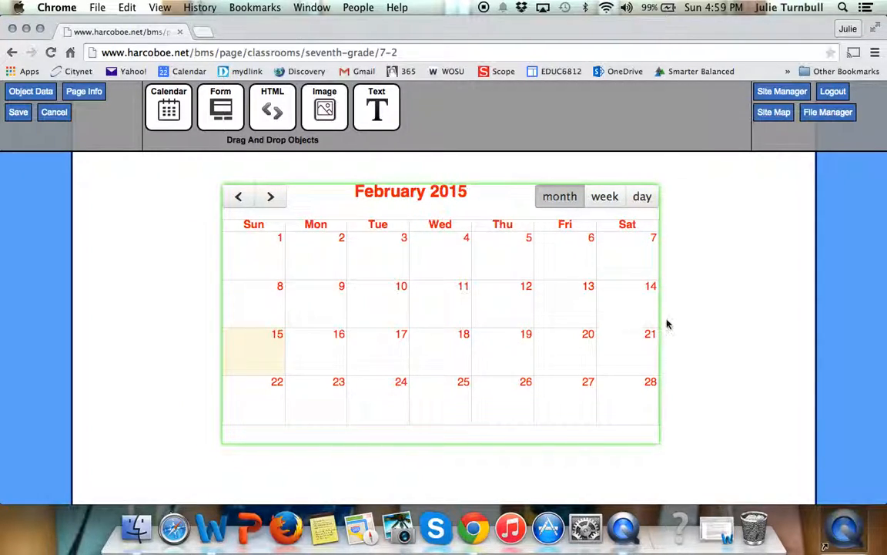
{"action": "left_click", "coordinate": [327, 348]}
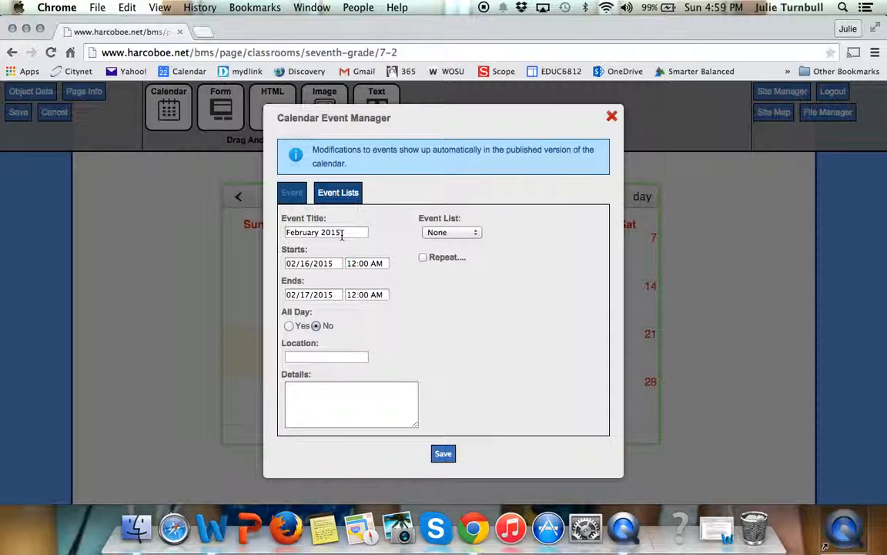
{"action": "left_click_drag", "start_coordinate": [343, 231], "coordinate": [281, 230]}
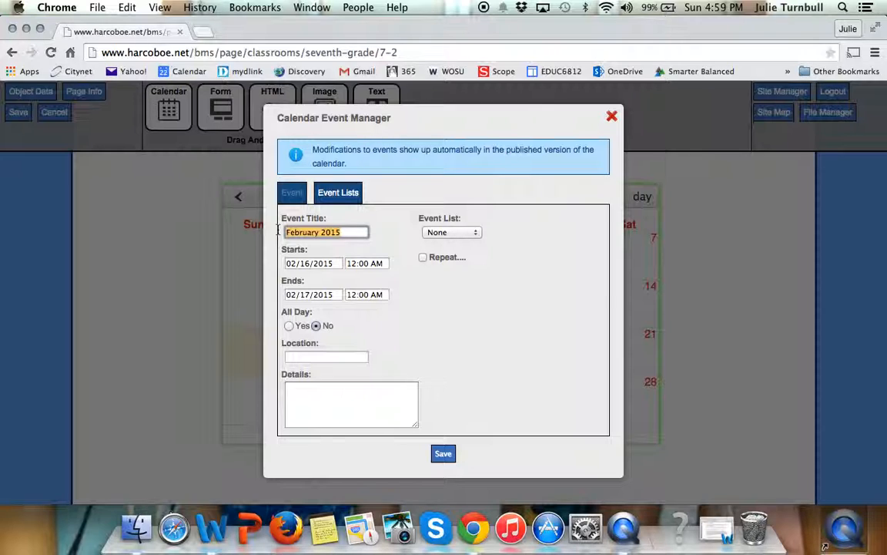
{"action": "type", "text": "Homework"}
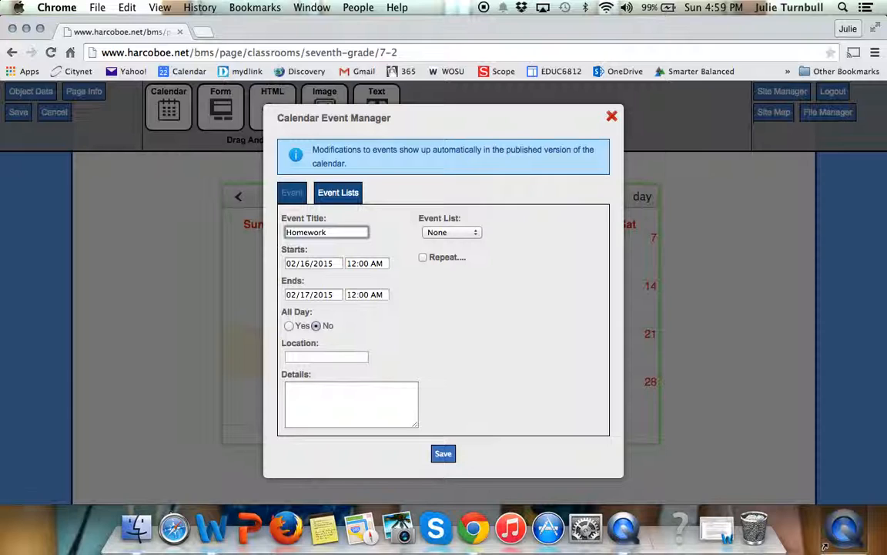
Step: Set both the start and end dates of the Homework event to 02/16/2015
{"action": "left_click", "coordinate": [328, 263]}
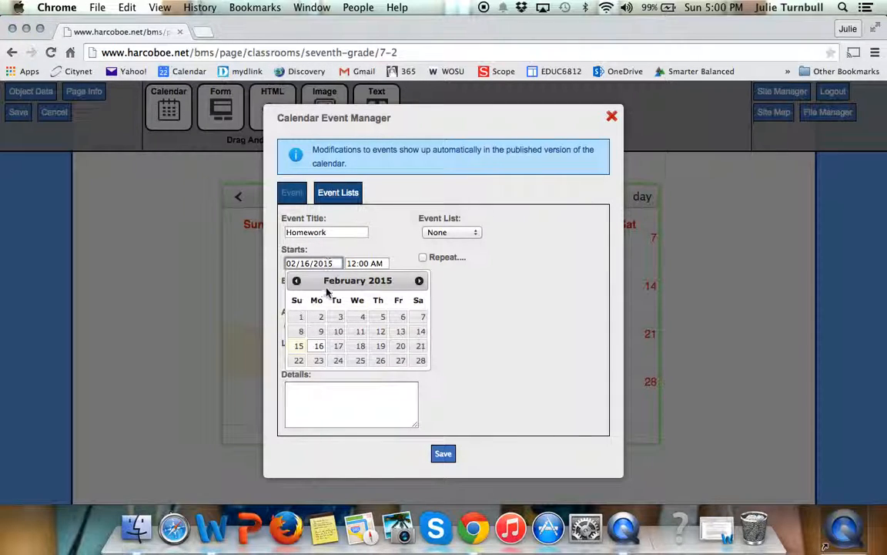
{"action": "left_click", "coordinate": [321, 347]}
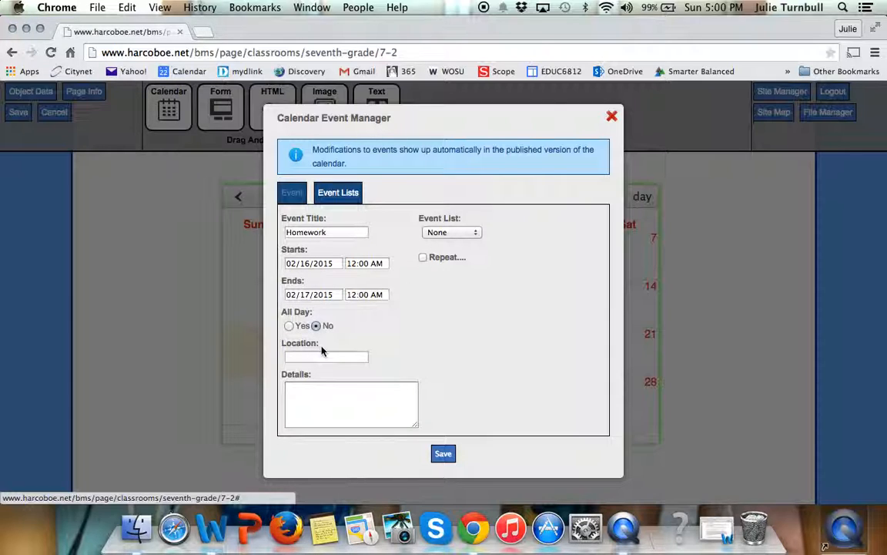
{"action": "left_click", "coordinate": [335, 298]}
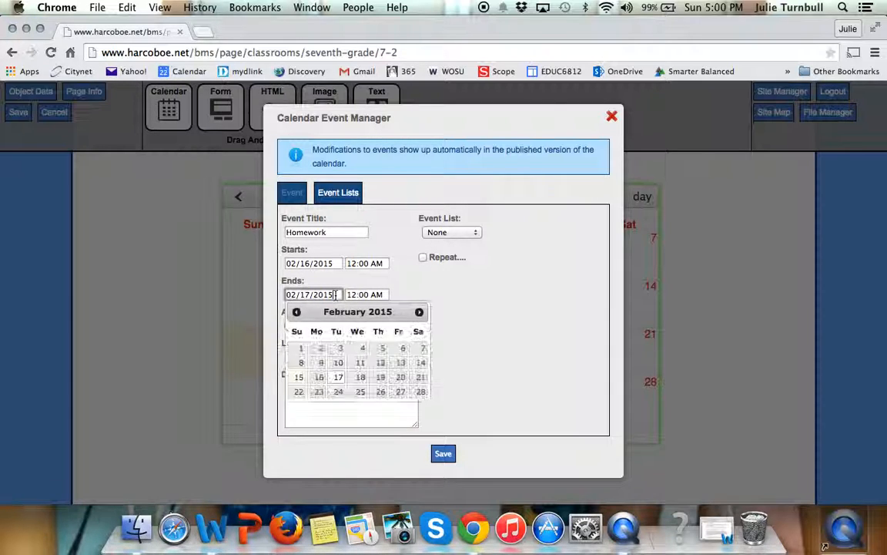
{"action": "left_click", "coordinate": [320, 379]}
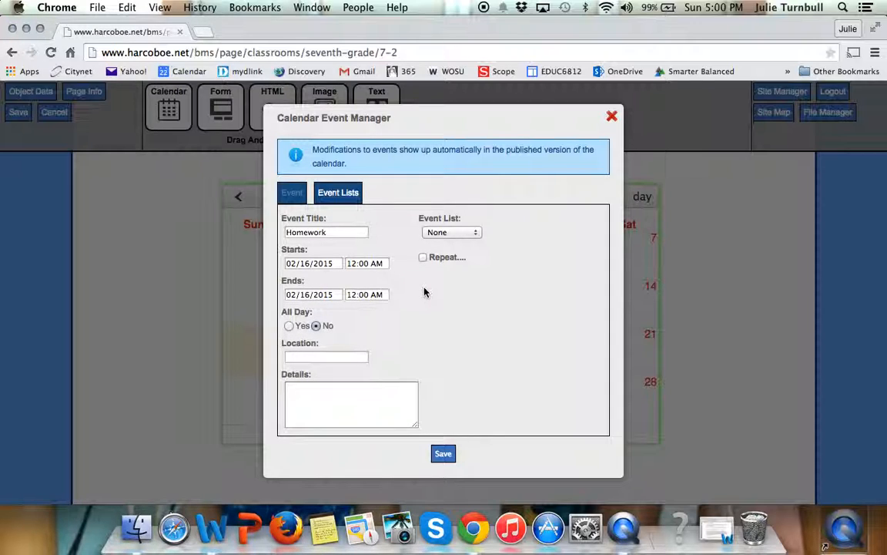
Step: Enter the event details "Read pages 200-205" and, on a second line, "Do Ex. 1, #1-10", and save the Homework event
{"action": "left_click", "coordinate": [354, 390]}
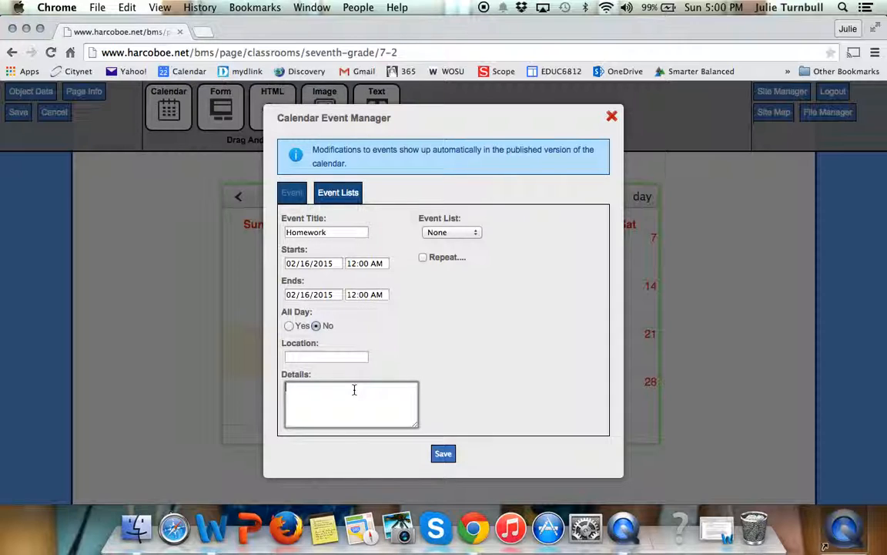
{"action": "type", "text": "Read pages"}
{"action": "type", "text": " 200-205"}
{"action": "type", "text": "Do Ex. 1"}
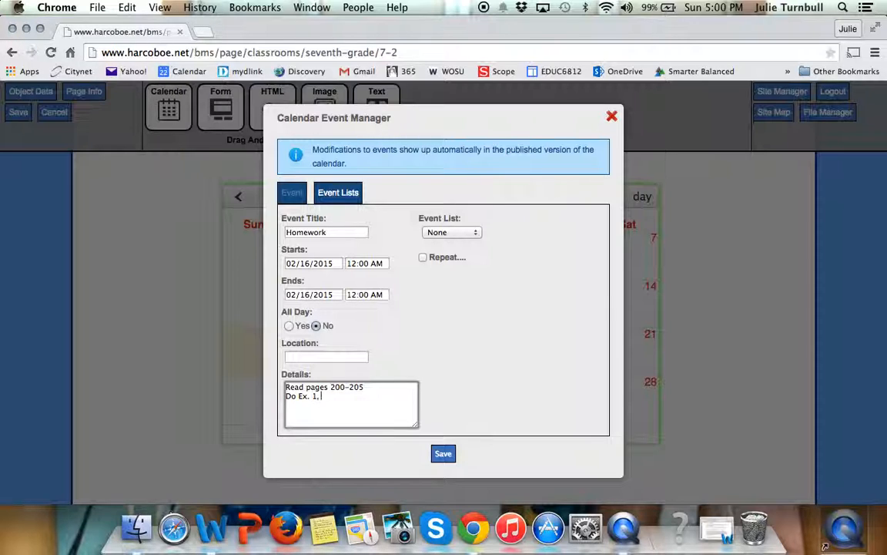
{"action": "type", "text": ", #1-10"}
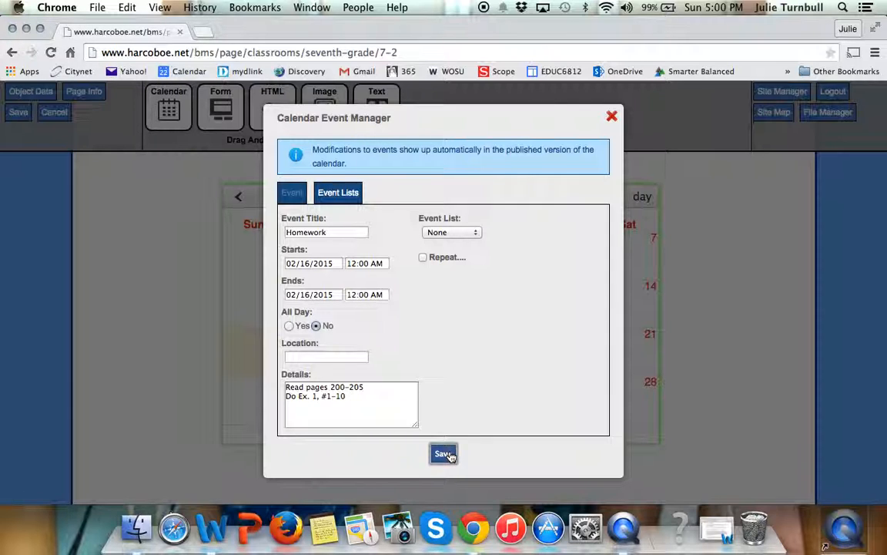
{"action": "left_click", "coordinate": [446, 455]}
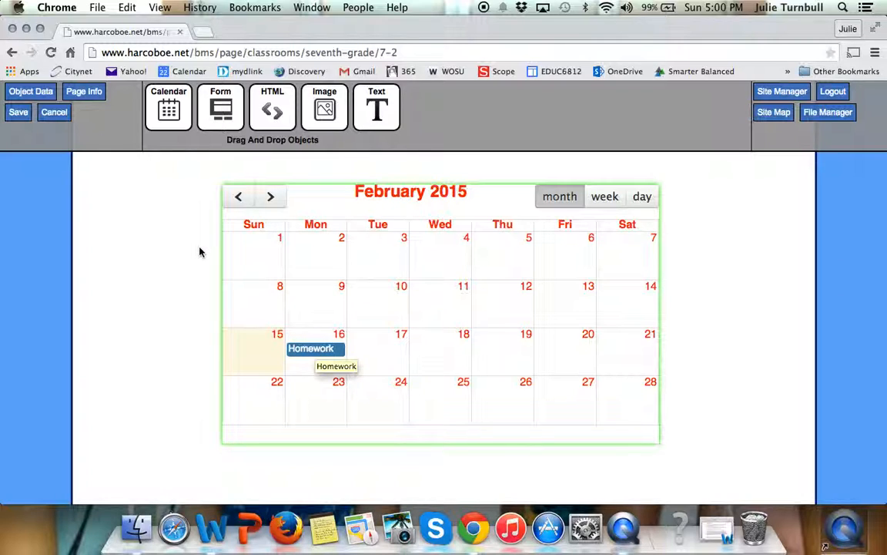
Step: Save the page and check the details of the Homework event on February 16
{"action": "left_click", "coordinate": [17, 113]}
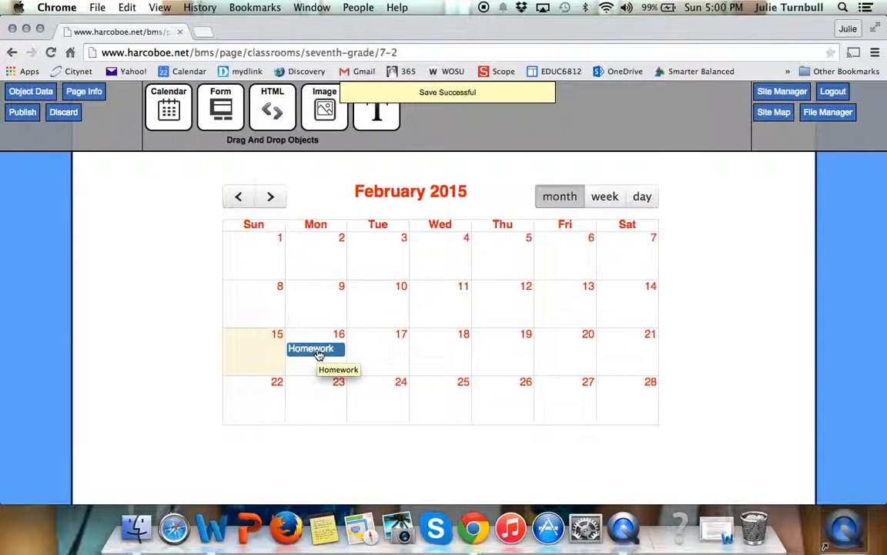
{"action": "left_click", "coordinate": [318, 351]}
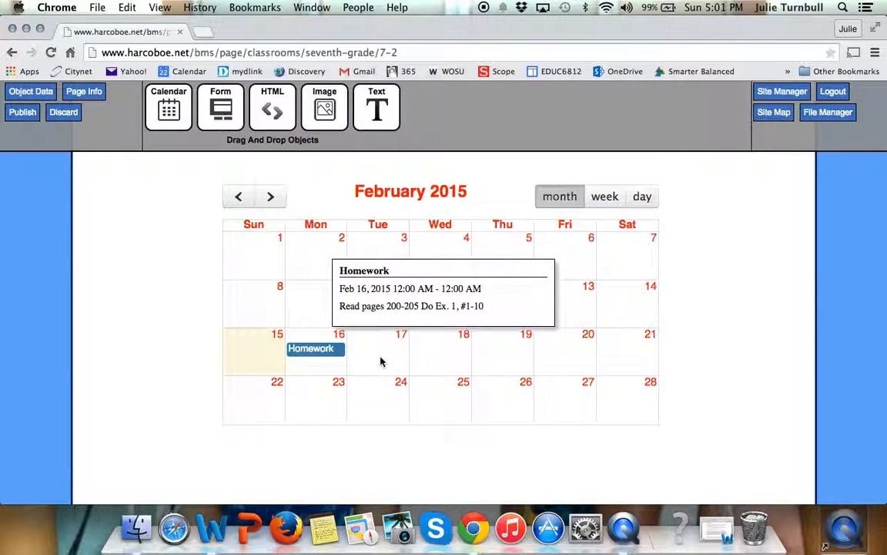
{"action": "left_click", "coordinate": [311, 369]}
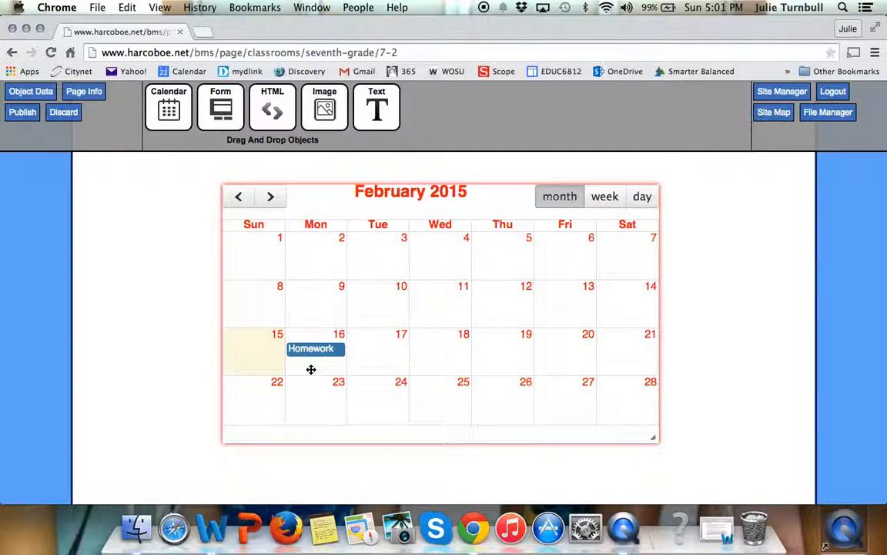
Step: Publish the page and reopen its calendar for modification
{"action": "left_click", "coordinate": [21, 113]}
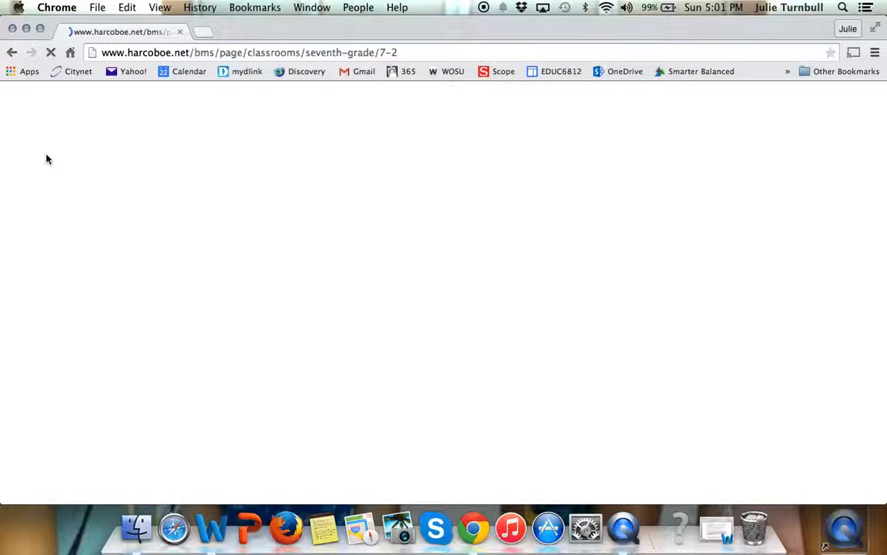
{"action": "left_click", "coordinate": [30, 113]}
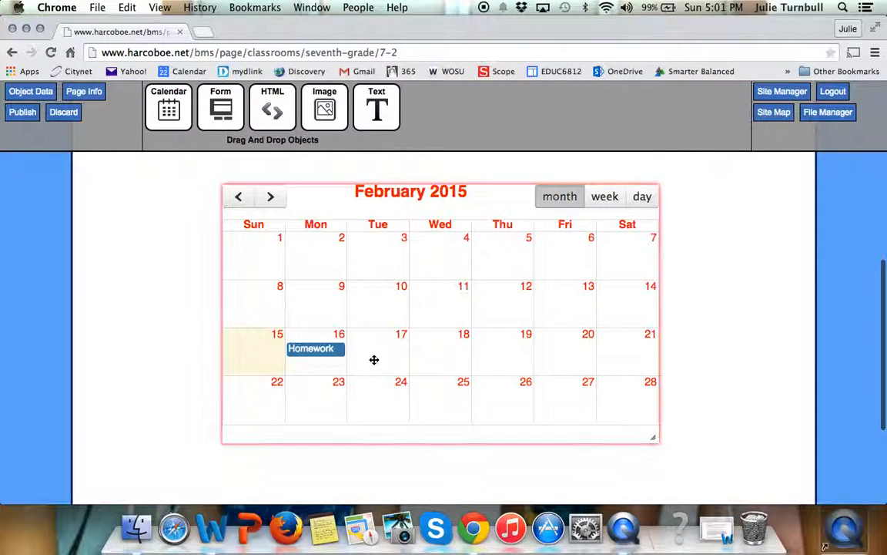
{"action": "right_click", "coordinate": [373, 360]}
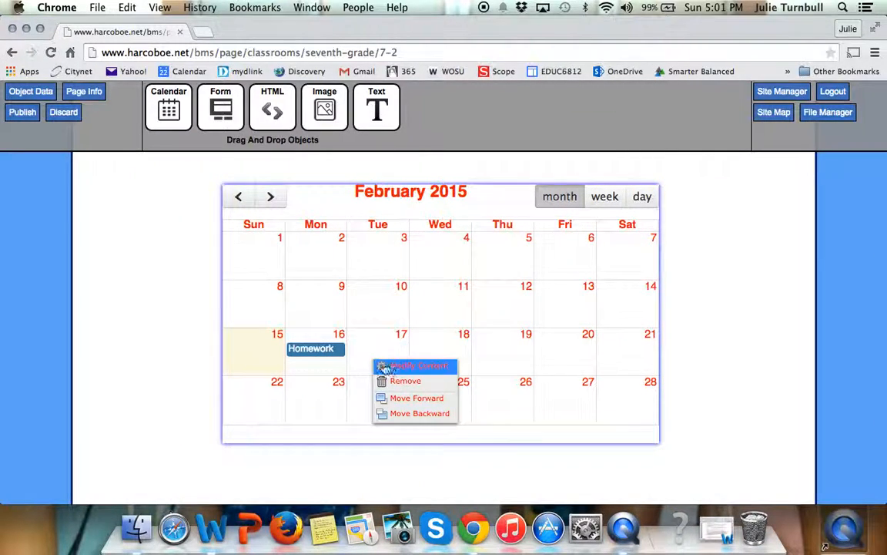
{"action": "left_click", "coordinate": [393, 367]}
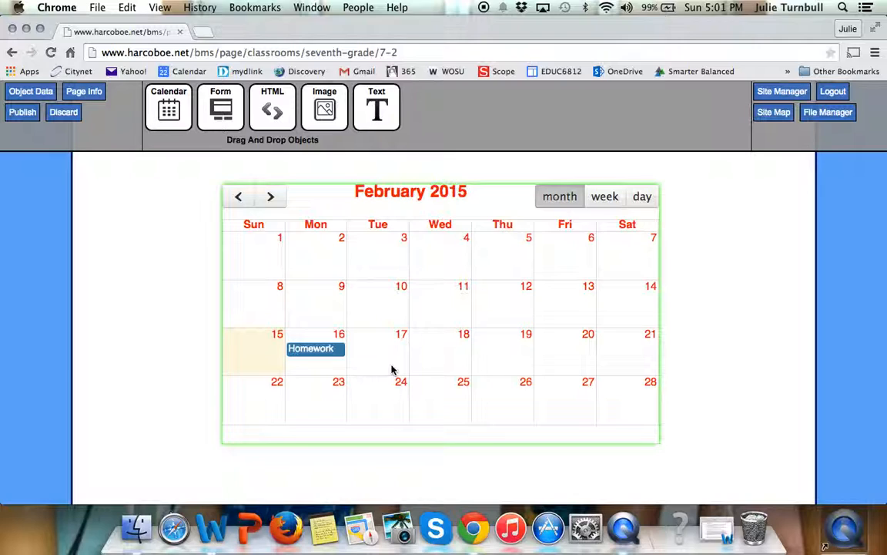
Step: Start a second event on February 16 titled "Quiz", with start and end dates of 02/16/2015
{"action": "left_click", "coordinate": [322, 368]}
{"action": "left_click_drag", "start_coordinate": [354, 230], "coordinate": [276, 231]}
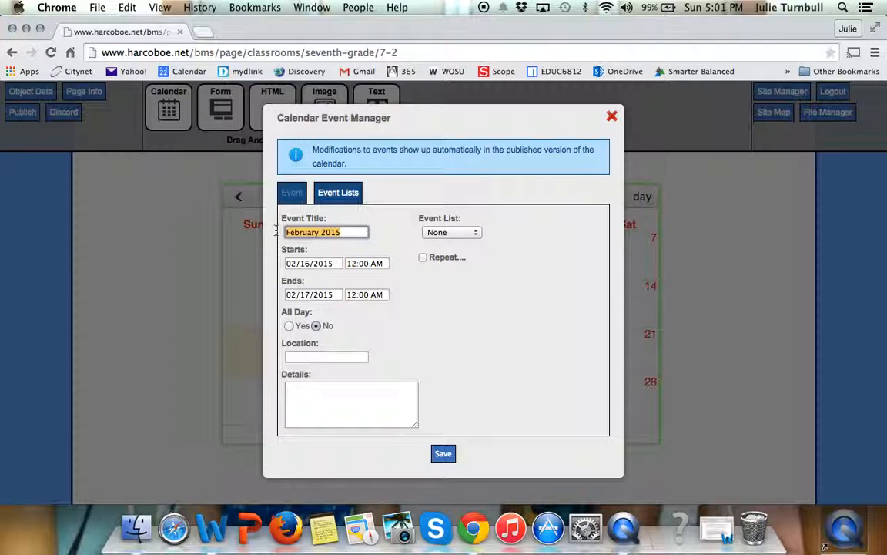
{"action": "type", "text": "Quiz"}
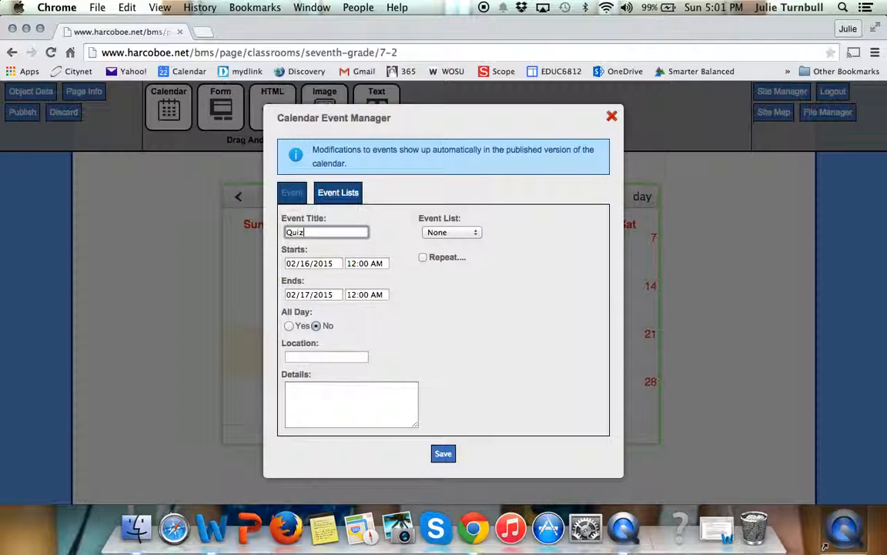
{"action": "left_click", "coordinate": [307, 264]}
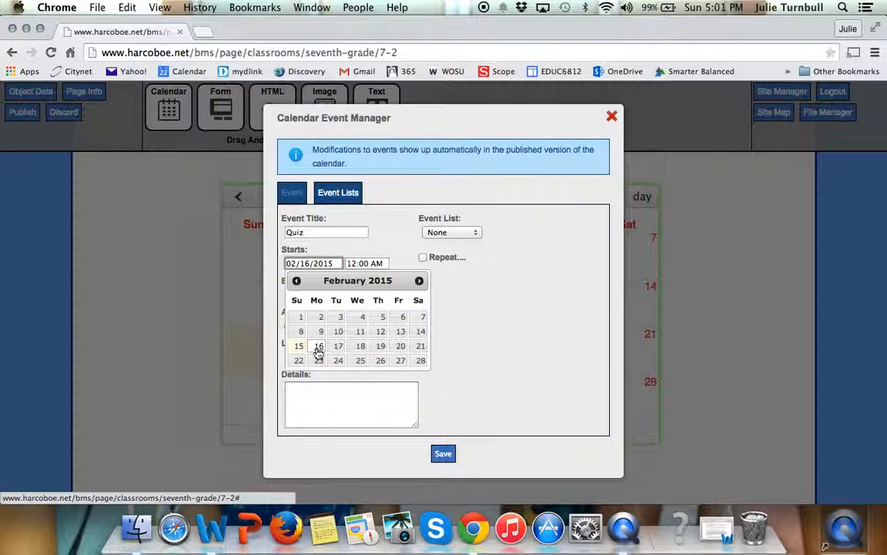
{"action": "left_click", "coordinate": [318, 347]}
{"action": "left_click", "coordinate": [318, 297]}
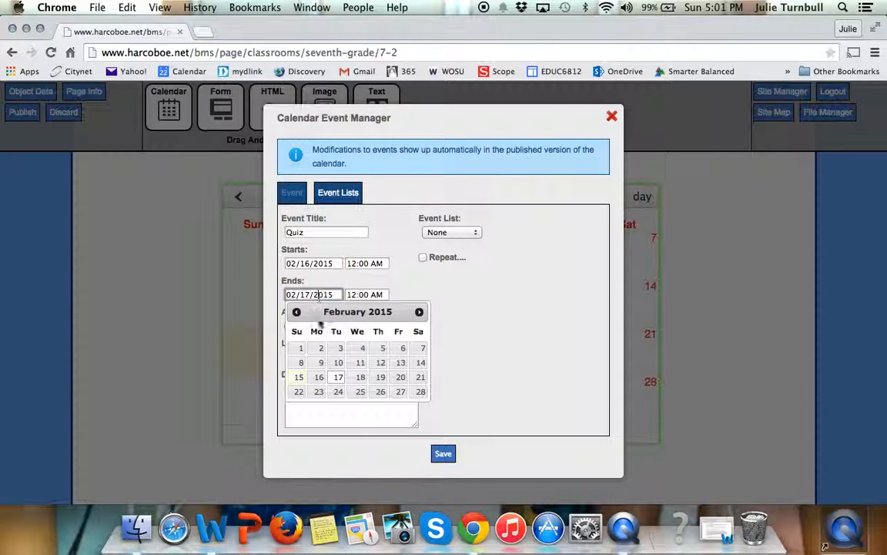
{"action": "left_click", "coordinate": [320, 376]}
Step: Enter "Quiz over Chapter 3 vocabulary" as the event details and save the Quiz event
{"action": "left_click", "coordinate": [337, 390]}
{"action": "type", "text": "Quiz"}
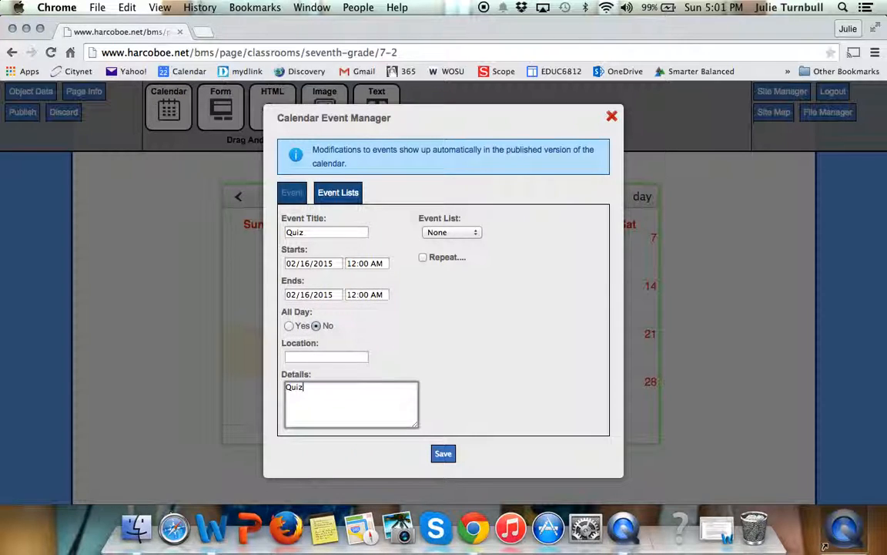
{"action": "type", "text": " over Chapter 3 vocabulary"}
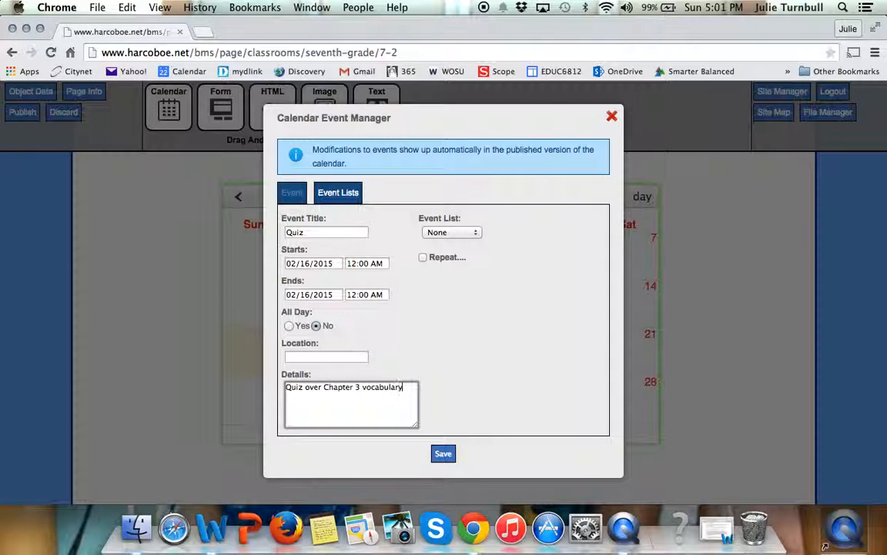
{"action": "left_click", "coordinate": [443, 453]}
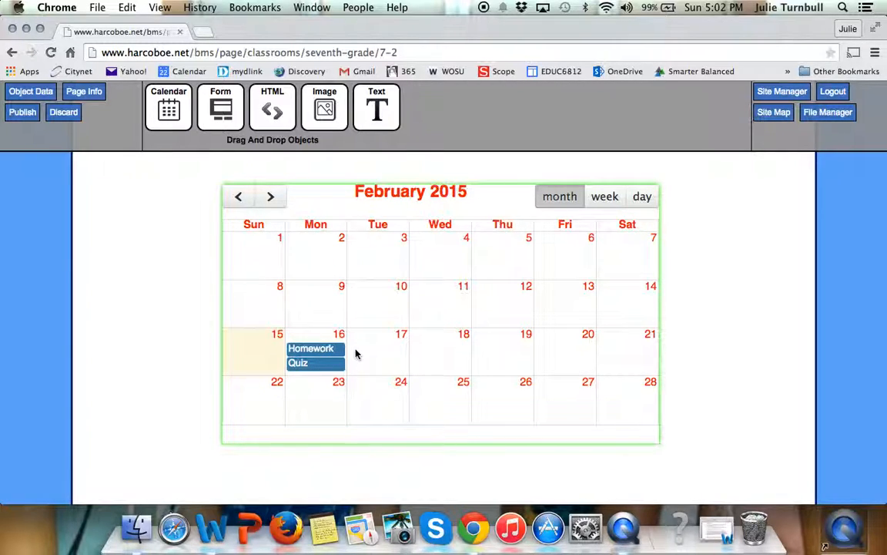
Step: Open the Homework event for editing, review its fields and save it as is
{"action": "left_click", "coordinate": [327, 353]}
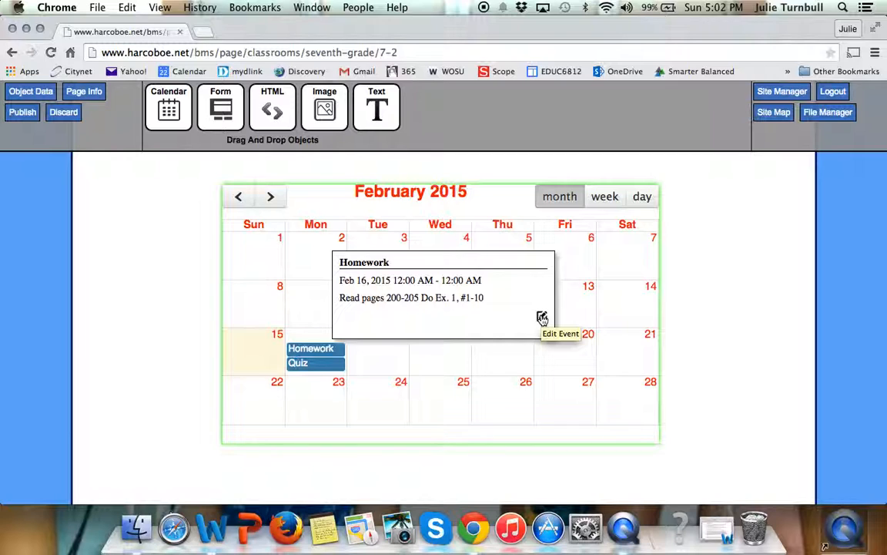
{"action": "left_click", "coordinate": [542, 318]}
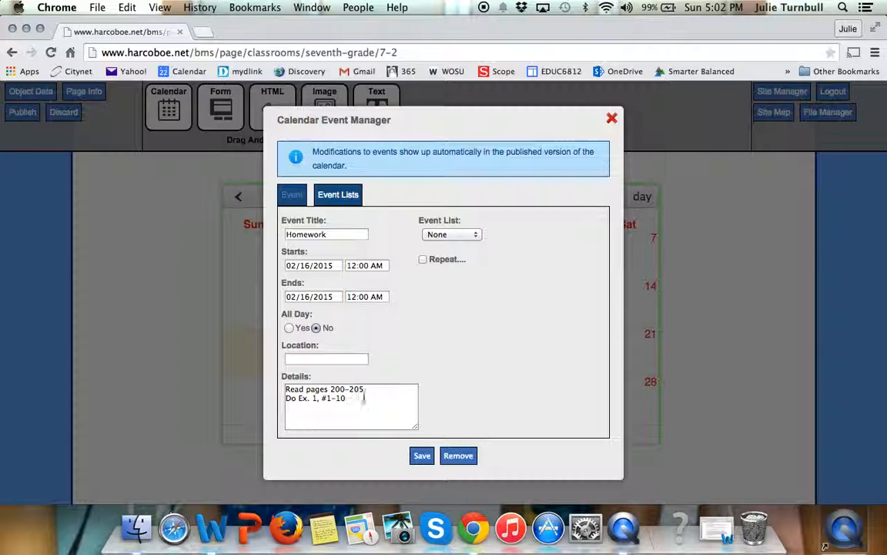
{"action": "left_click", "coordinate": [420, 456]}
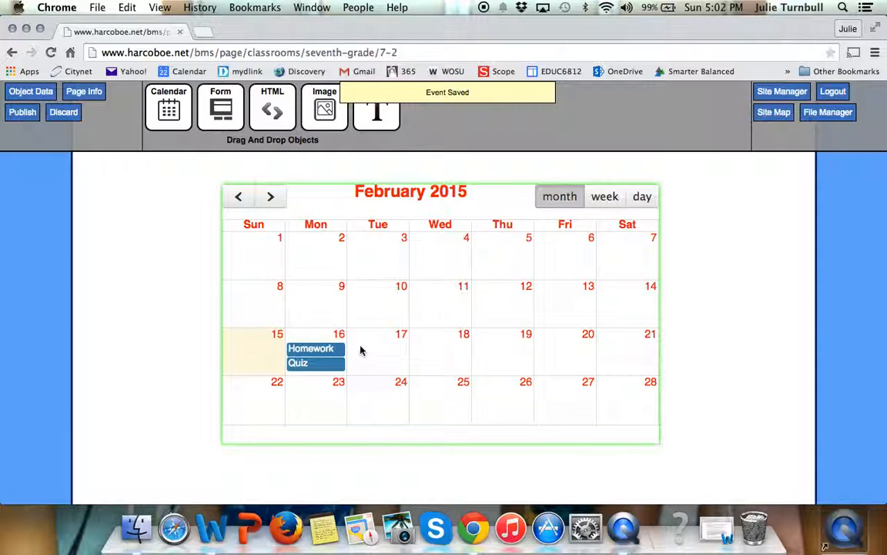
Step: Remove the Homework event from February 16 and publish the page
{"action": "left_click", "coordinate": [336, 355]}
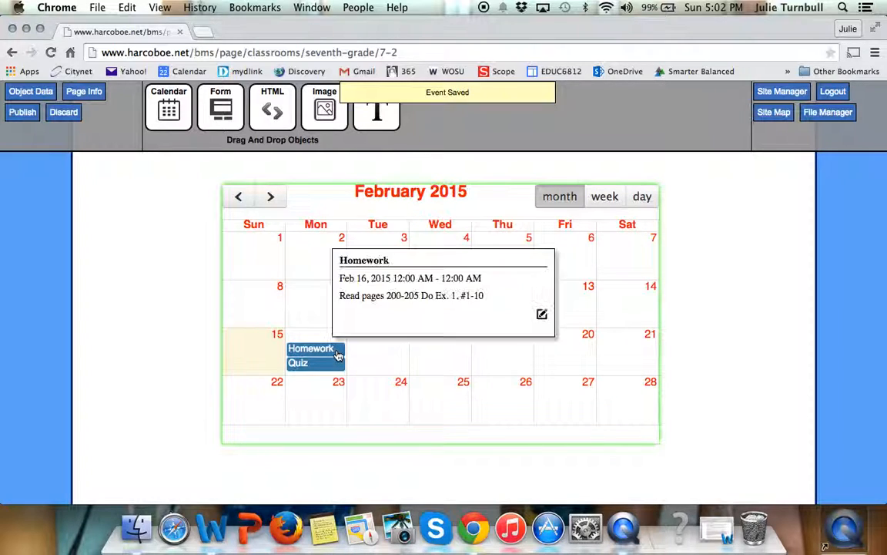
{"action": "left_click", "coordinate": [542, 315]}
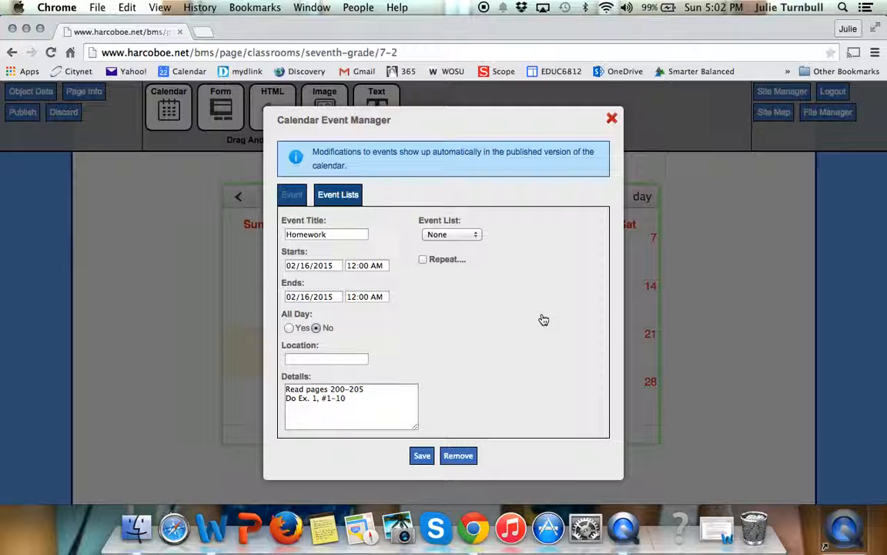
{"action": "left_click", "coordinate": [461, 458]}
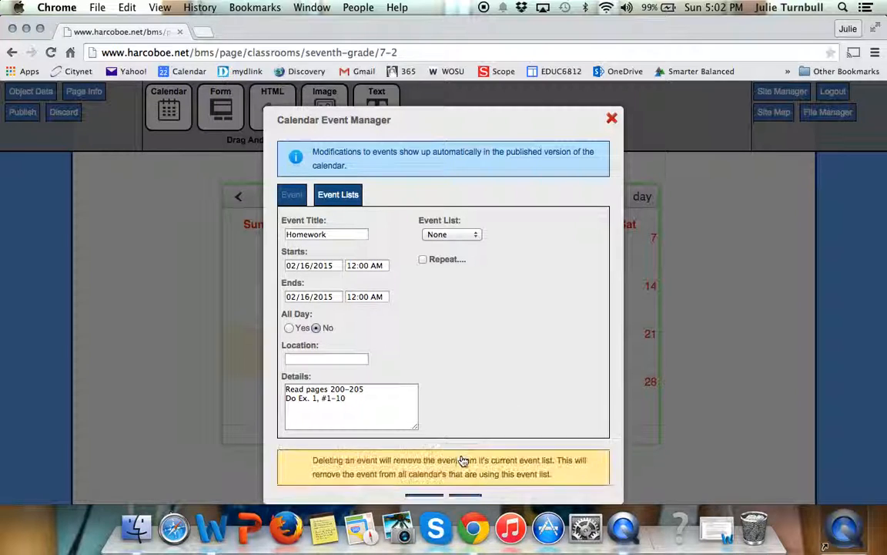
{"action": "left_click", "coordinate": [424, 499]}
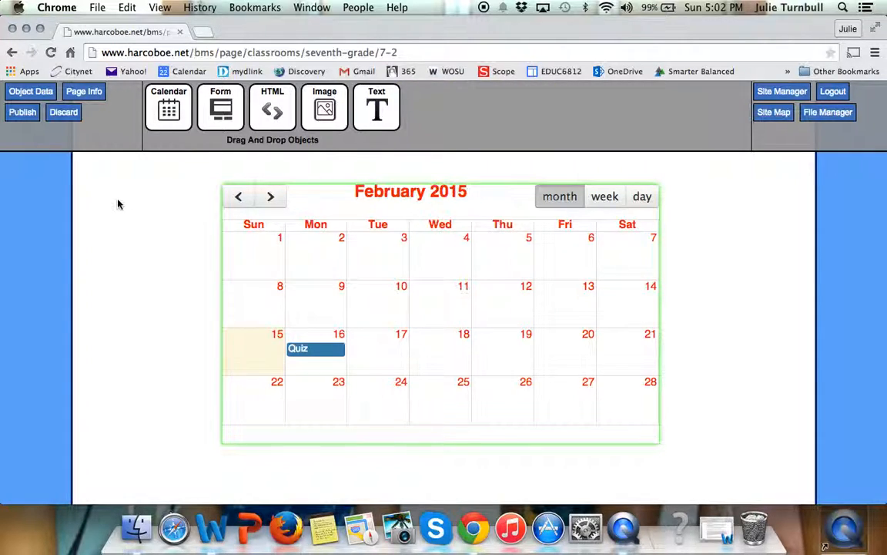
{"action": "left_click", "coordinate": [24, 116]}
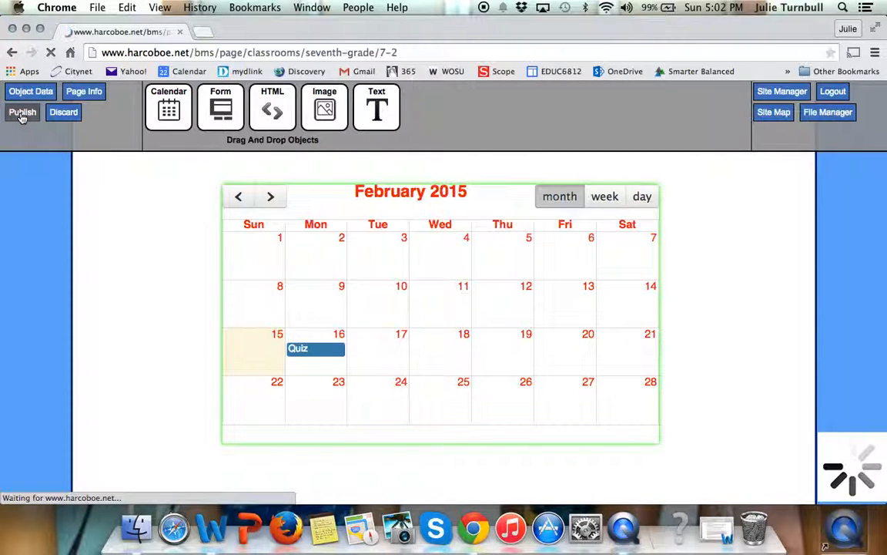